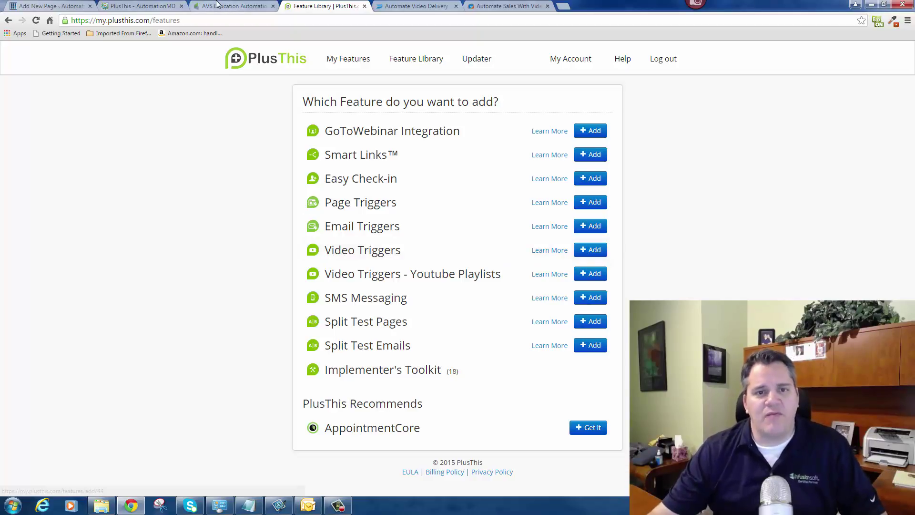
- Copy the Automate Video Delivery video's inline embed code from Wistia, then return to the PlusThis library
{"action": "left_click", "coordinate": [417, 6]}
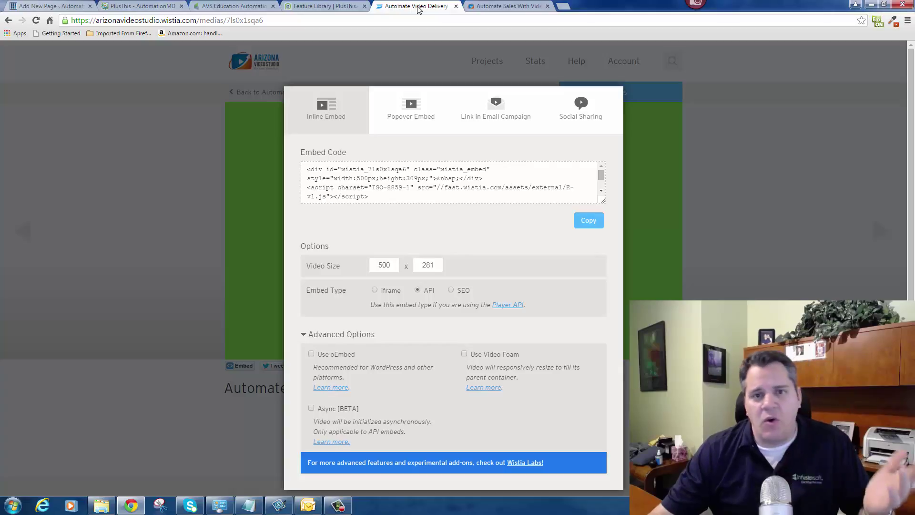
{"action": "left_click", "coordinate": [710, 142]}
{"action": "mouse_move", "coordinate": [306, 115]}
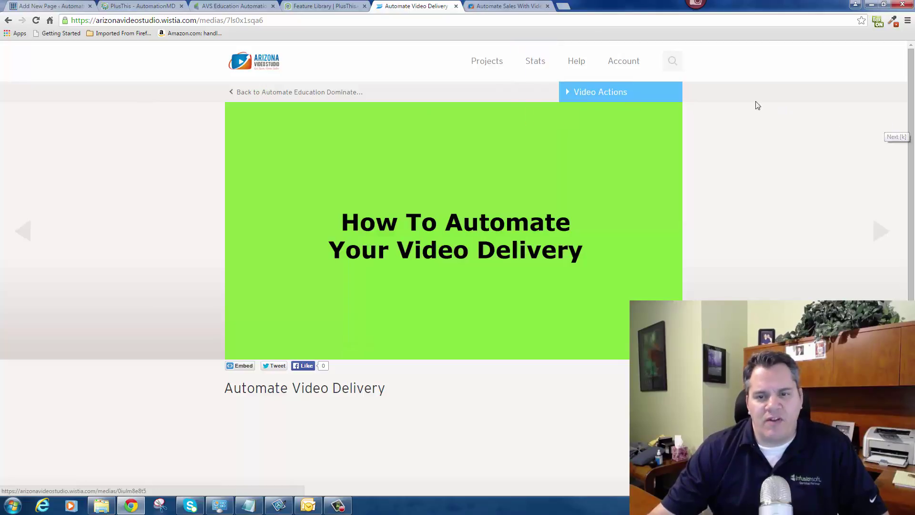
{"action": "mouse_move", "coordinate": [596, 92]}
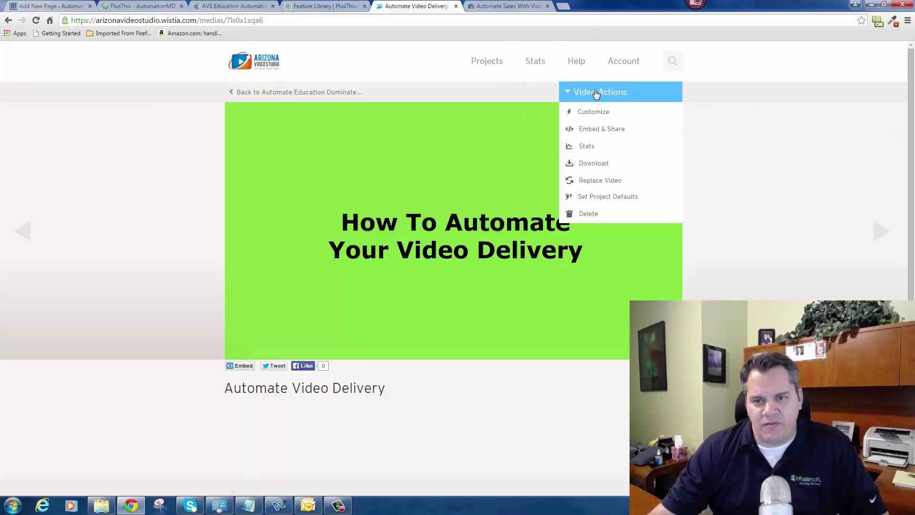
{"action": "left_click", "coordinate": [589, 130]}
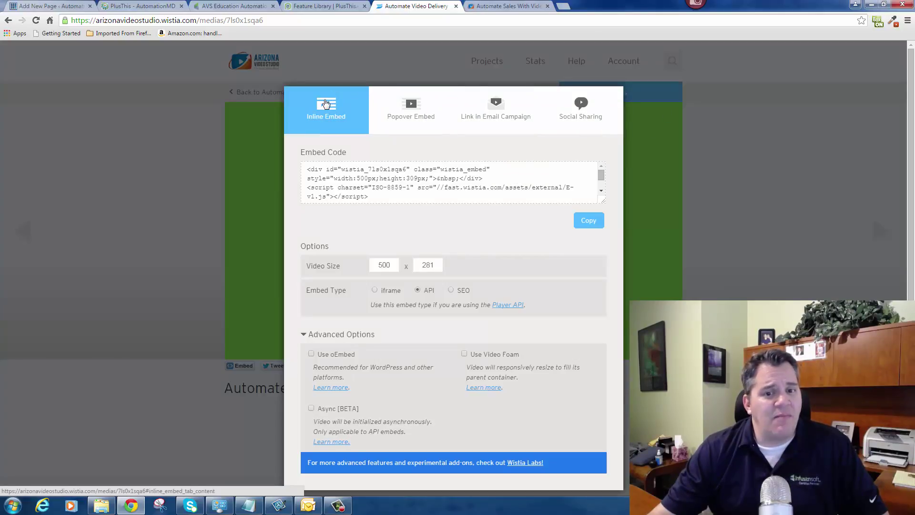
{"action": "left_click", "coordinate": [590, 222]}
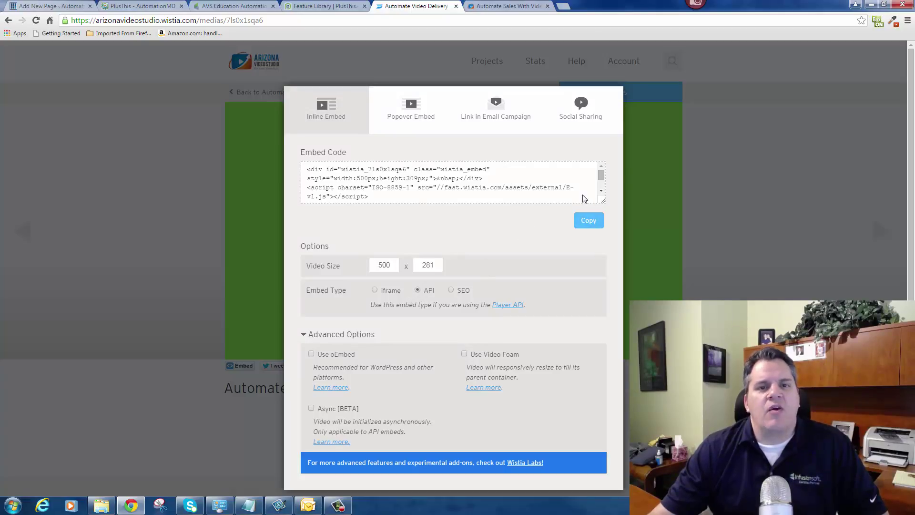
{"action": "left_click", "coordinate": [328, 6]}
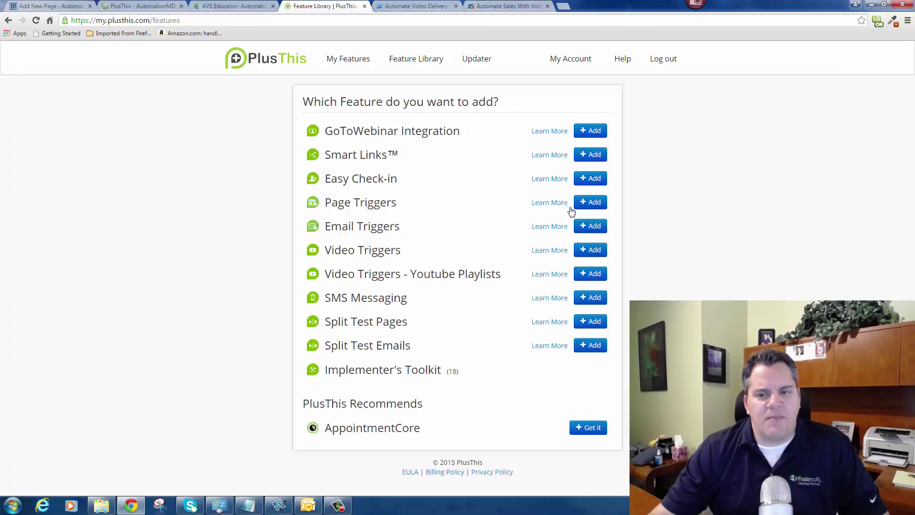
- Add a Video Triggers feature named 'Test' from the pasted Wistia embed code
{"action": "left_click", "coordinate": [584, 252]}
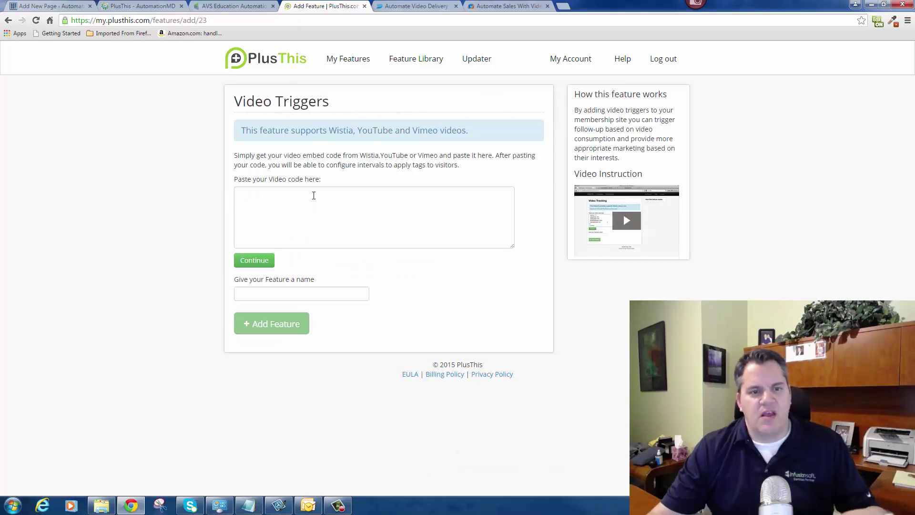
{"action": "left_click", "coordinate": [313, 196]}
{"action": "key", "text": "ctrl+v"}
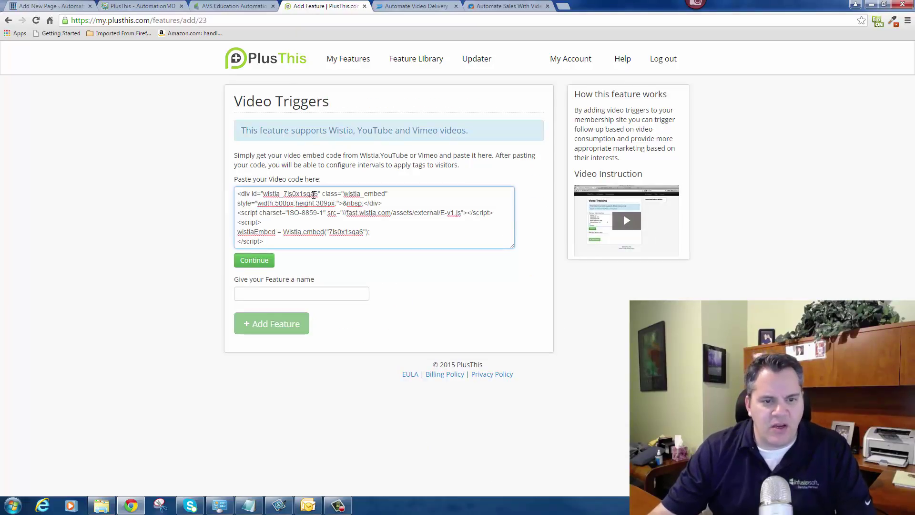
{"action": "left_click", "coordinate": [256, 263]}
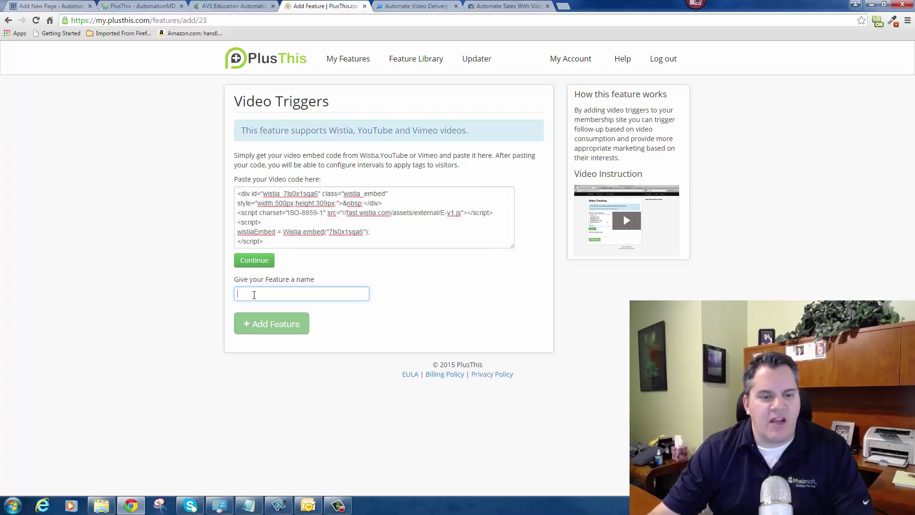
{"action": "type", "text": "Test"}
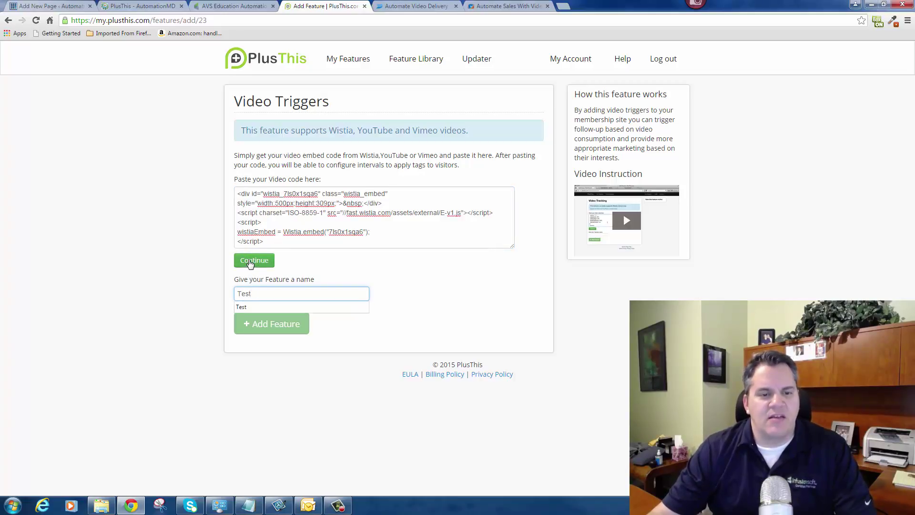
{"action": "left_click", "coordinate": [250, 262]}
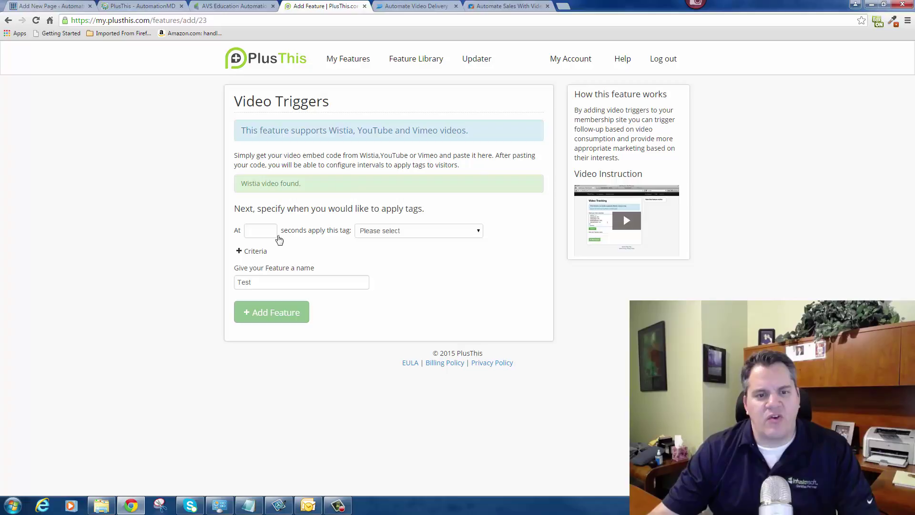
- Set the first trigger rule to apply the Video 1 opened tag at 10 seconds
{"action": "left_click", "coordinate": [254, 231]}
{"action": "type", "text": "10"}
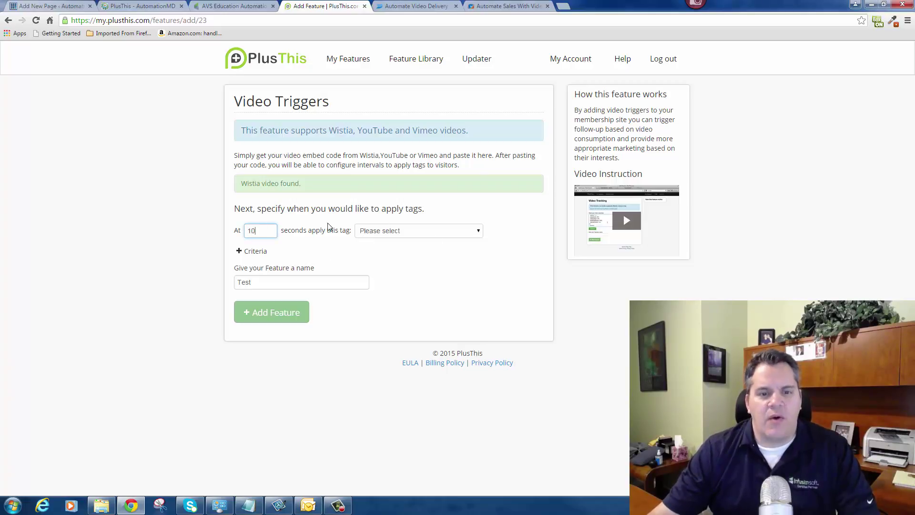
{"action": "left_click", "coordinate": [478, 233]}
{"action": "left_click_drag", "start_coordinate": [533, 253], "coordinate": [535, 390]}
{"action": "left_click", "coordinate": [400, 275]}
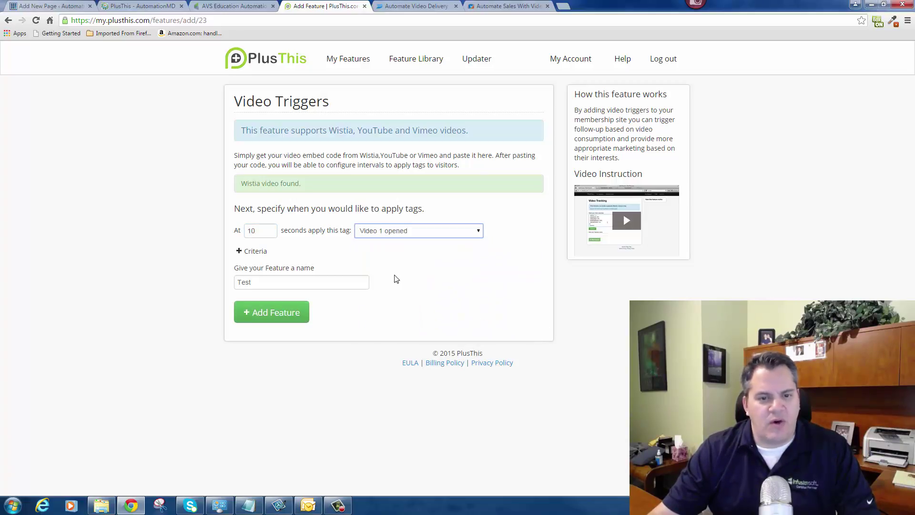
- Add a second rule applying Video 1 watched at 160 seconds, and save the feature
{"action": "left_click", "coordinate": [237, 252]}
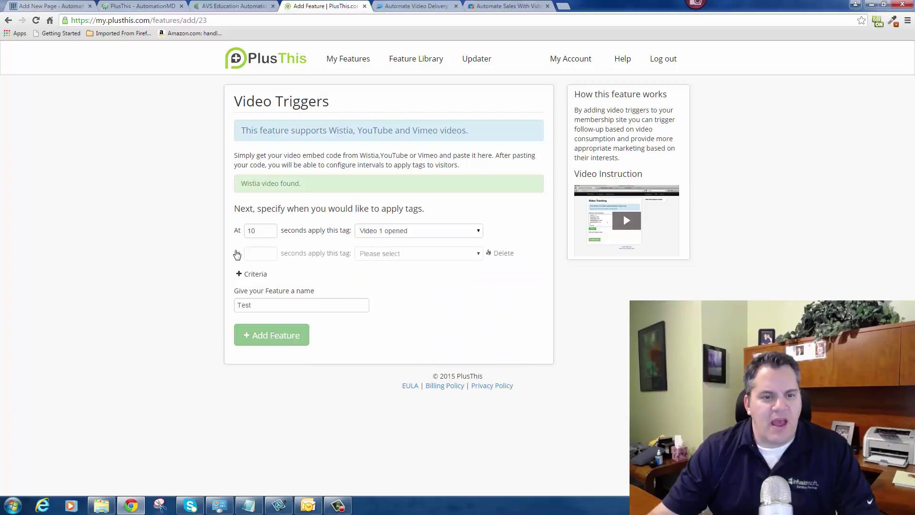
{"action": "left_click", "coordinate": [262, 250]}
{"action": "type", "text": "160"}
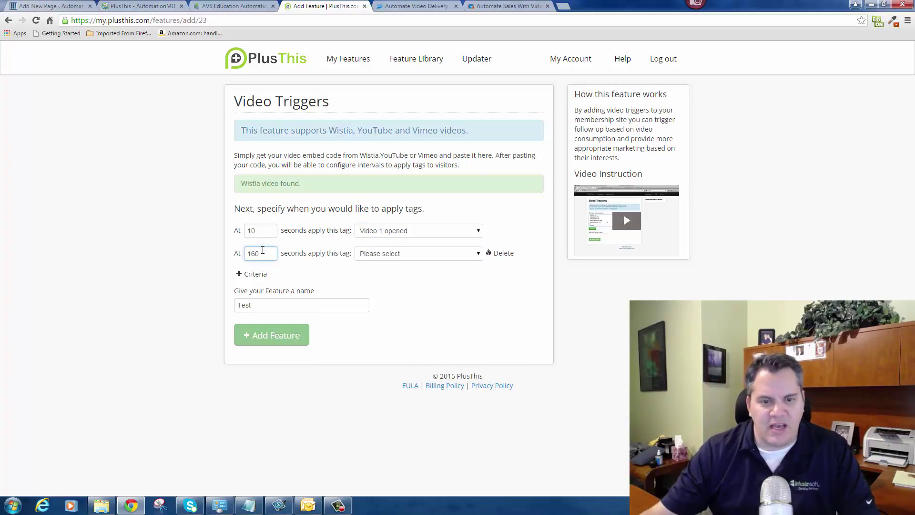
{"action": "left_click", "coordinate": [479, 256]}
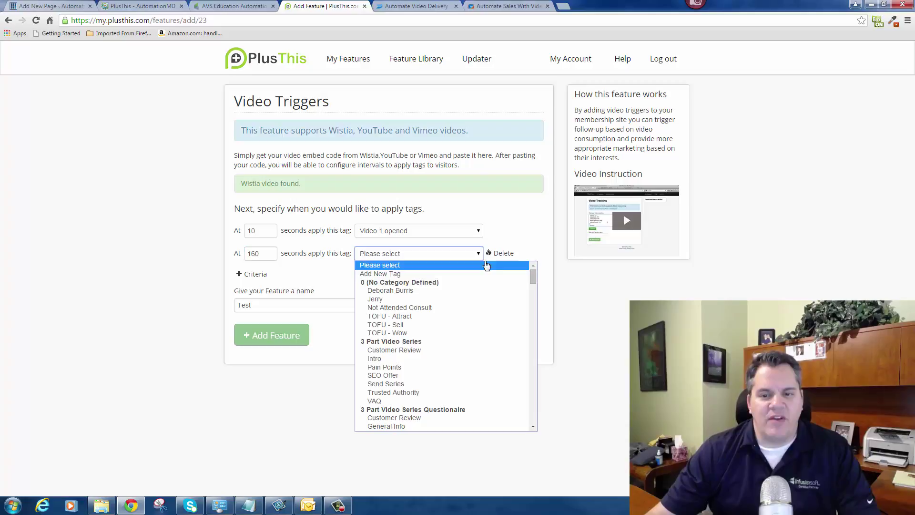
{"action": "left_click_drag", "start_coordinate": [534, 273], "coordinate": [533, 413]}
{"action": "left_click", "coordinate": [415, 333]}
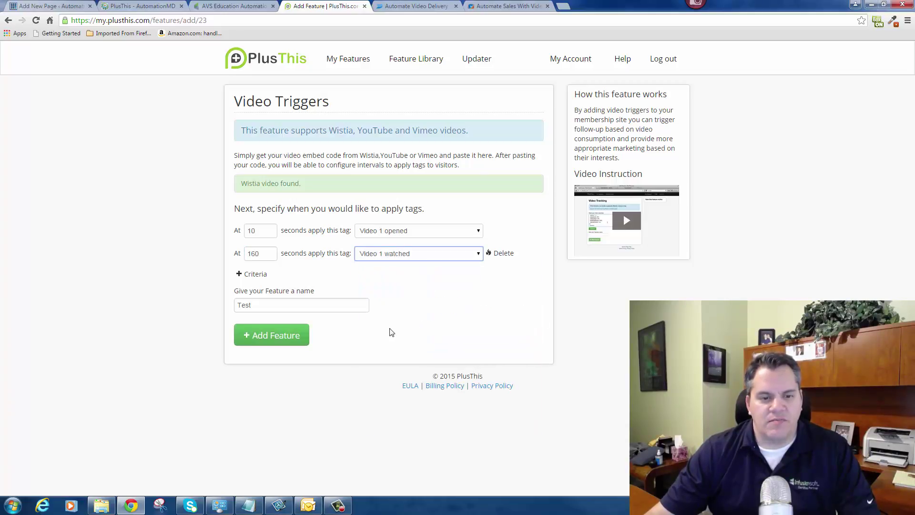
{"action": "left_click", "coordinate": [270, 340]}
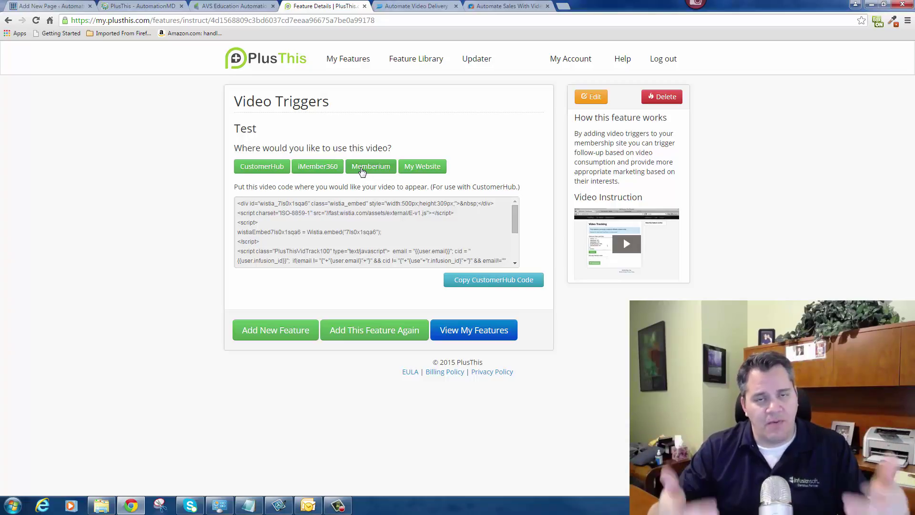
- Show the My Website code and enter page name 'Test' to generate Test?Id=~Contact.Id~&Email=~Contact.Email~
{"action": "left_click", "coordinate": [499, 6]}
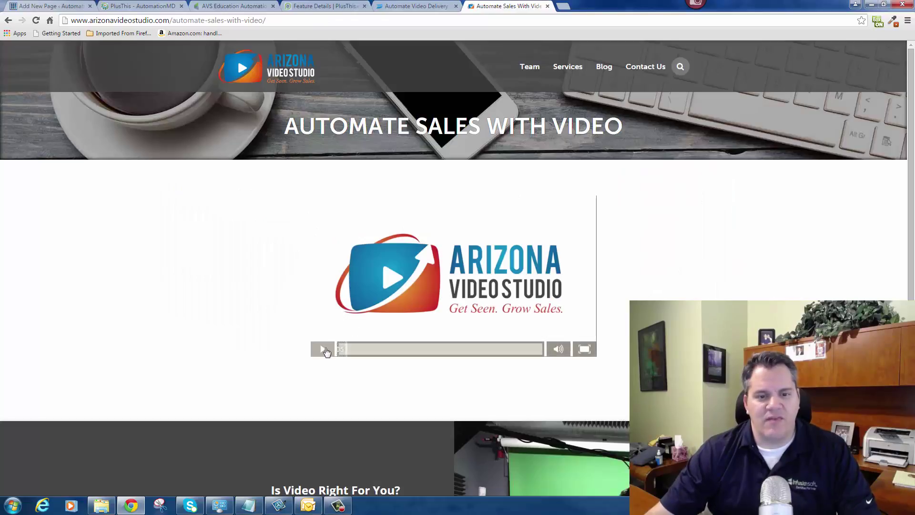
{"action": "left_click", "coordinate": [340, 8]}
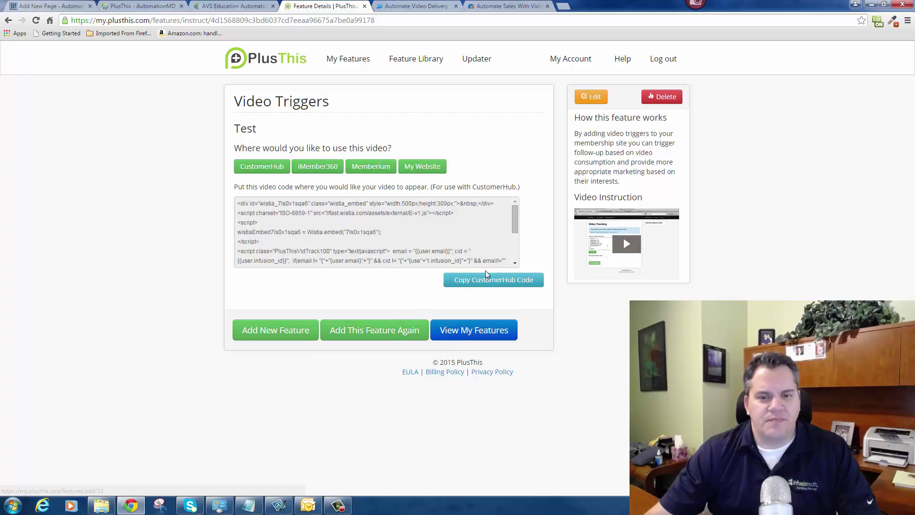
{"action": "left_click", "coordinate": [422, 170]}
{"action": "left_click", "coordinate": [277, 349]}
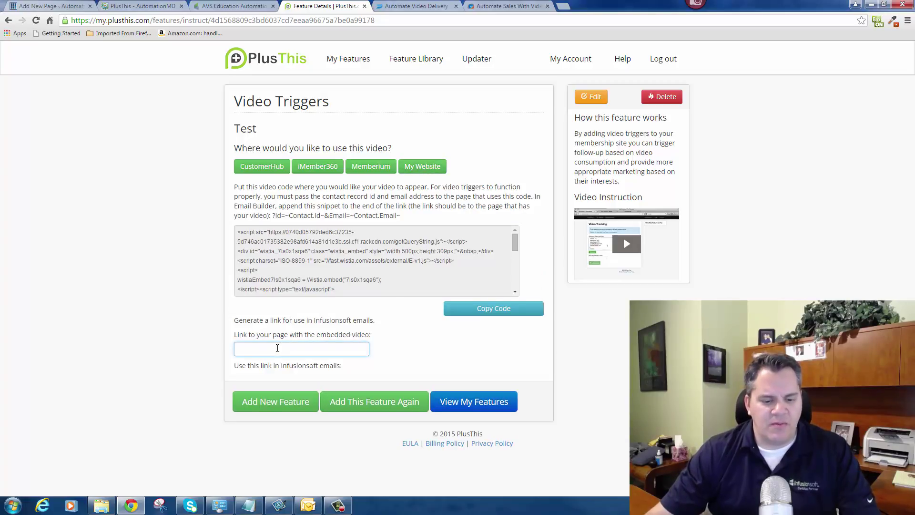
{"action": "type", "text": "Test"}
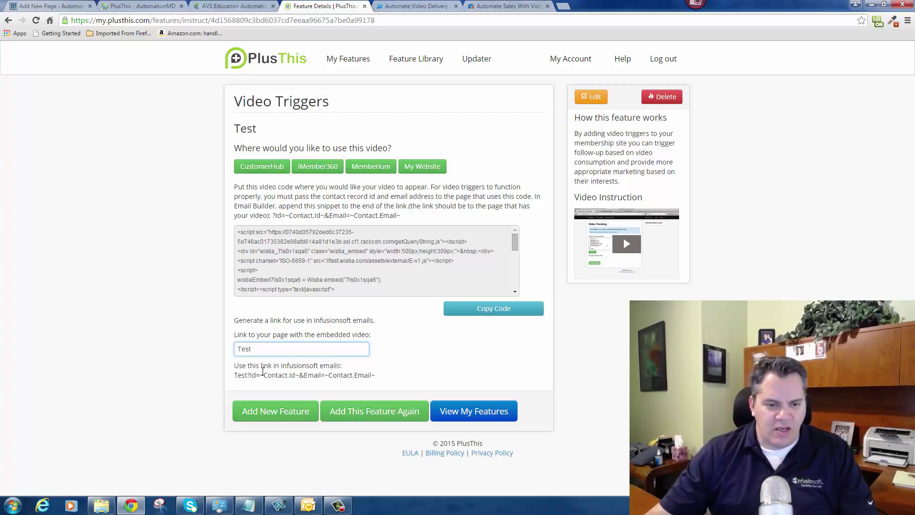
{"action": "left_click_drag", "start_coordinate": [260, 375], "coordinate": [295, 375]}
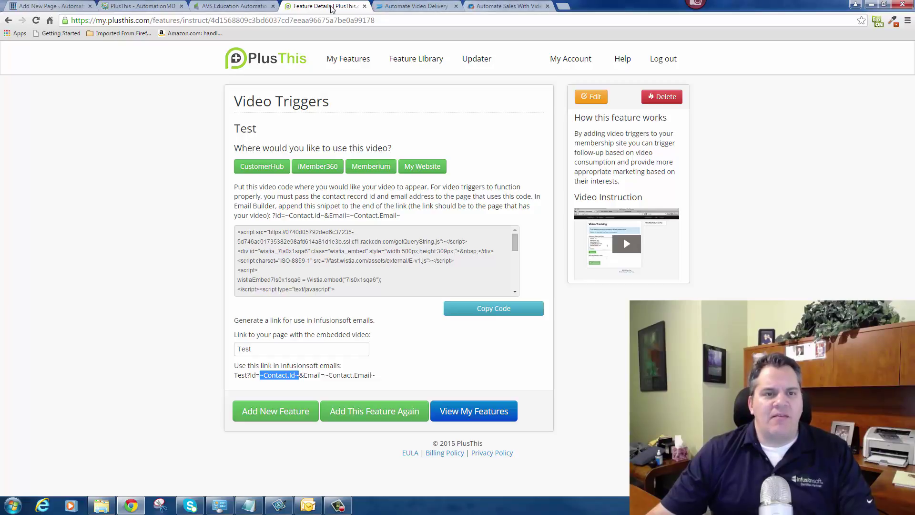
- Open the Send Automate Sales with Video Email from its sequence and scroll to the video thumbnail
{"action": "left_click", "coordinate": [225, 7]}
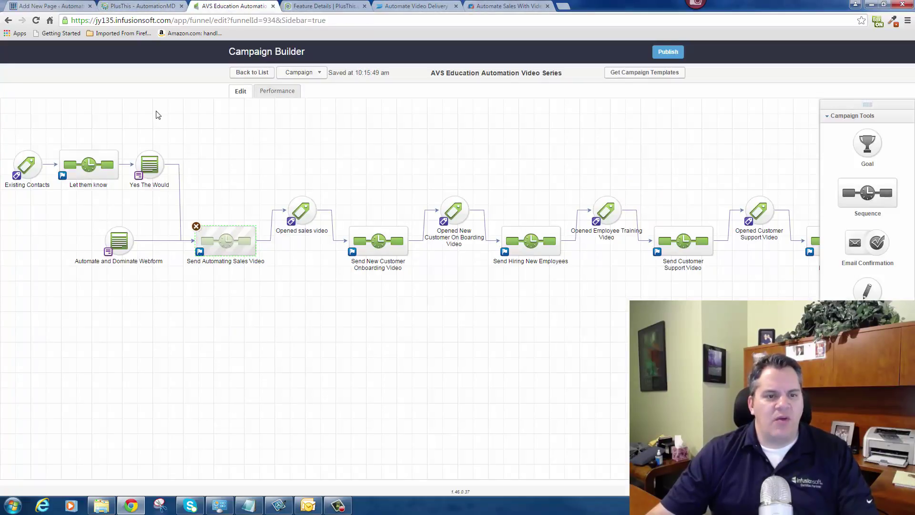
{"action": "double_click", "coordinate": [224, 242]}
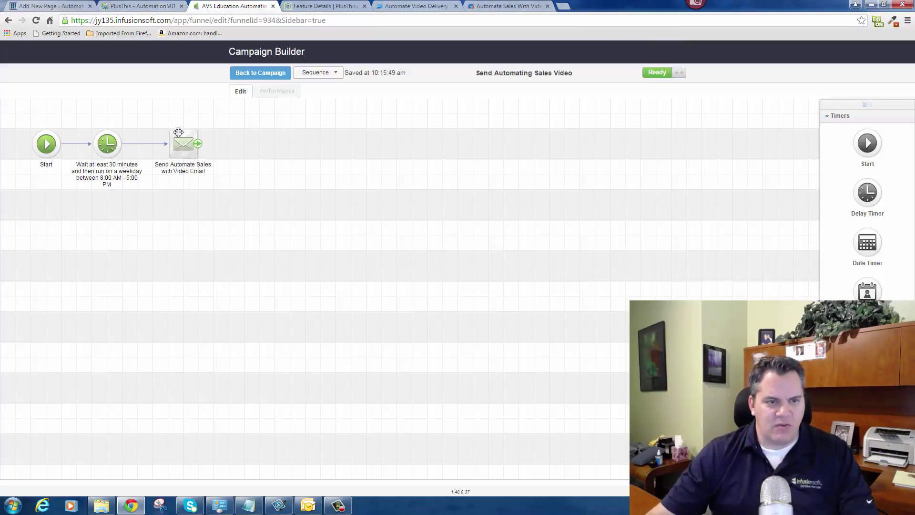
{"action": "double_click", "coordinate": [181, 143]}
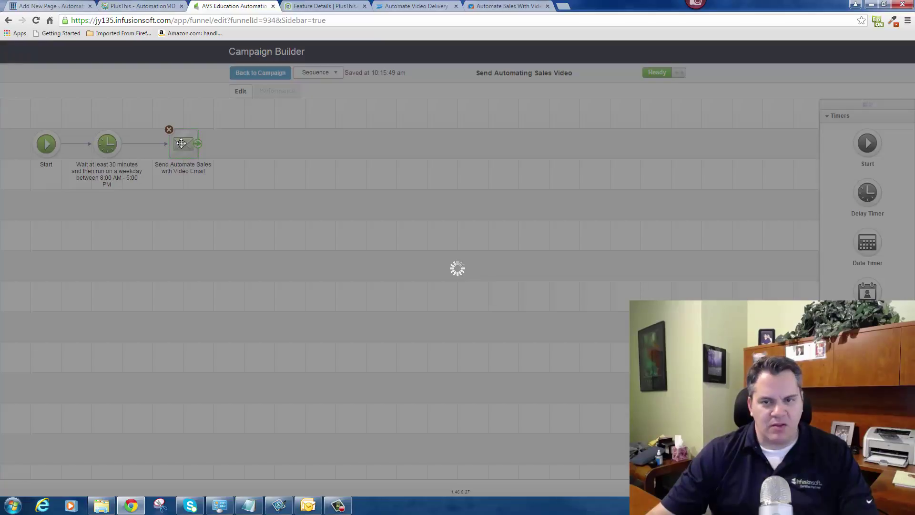
{"action": "scroll", "coordinate": [684, 286], "scroll_direction": "down", "scroll_amount": 5}
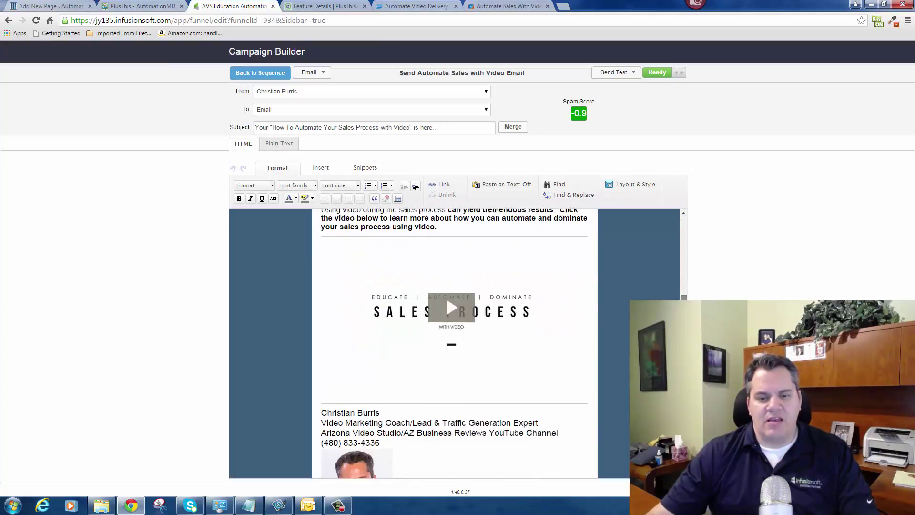
{"action": "scroll", "coordinate": [579, 311], "scroll_direction": "down", "scroll_amount": 1}
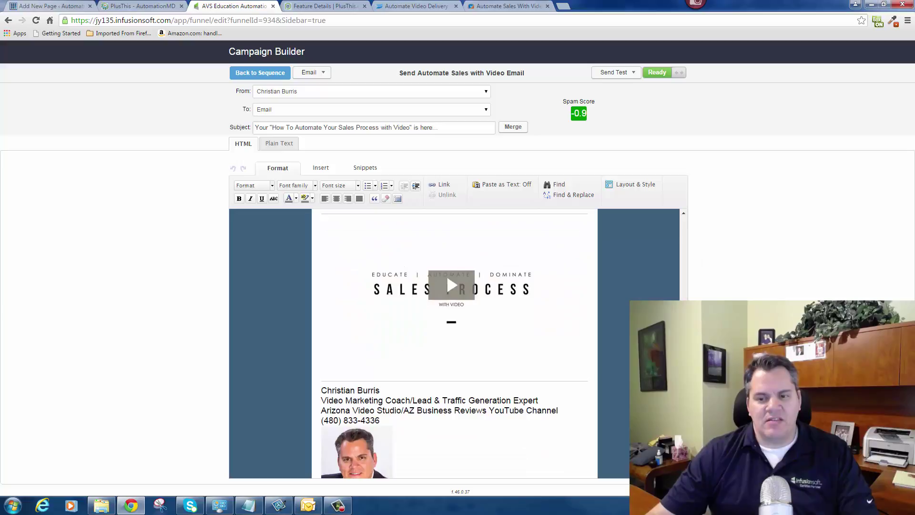
{"action": "scroll", "coordinate": [677, 256], "scroll_direction": "up", "scroll_amount": 5}
{"action": "scroll", "coordinate": [677, 256], "scroll_direction": "down", "scroll_amount": 5}
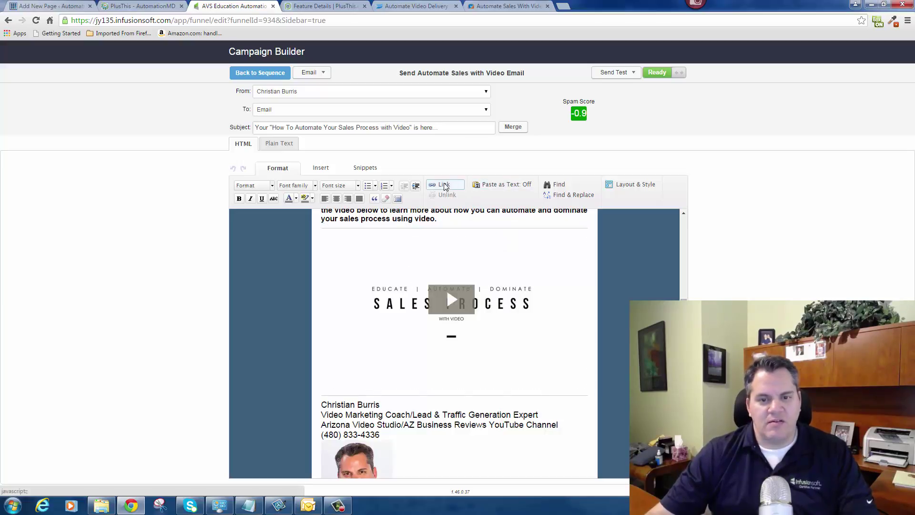
- Link the email's video thumbnail to automate-sales-with-video/?Id=~Contact.Id~&Email=~Contact.Email~
{"action": "left_click", "coordinate": [494, 273]}
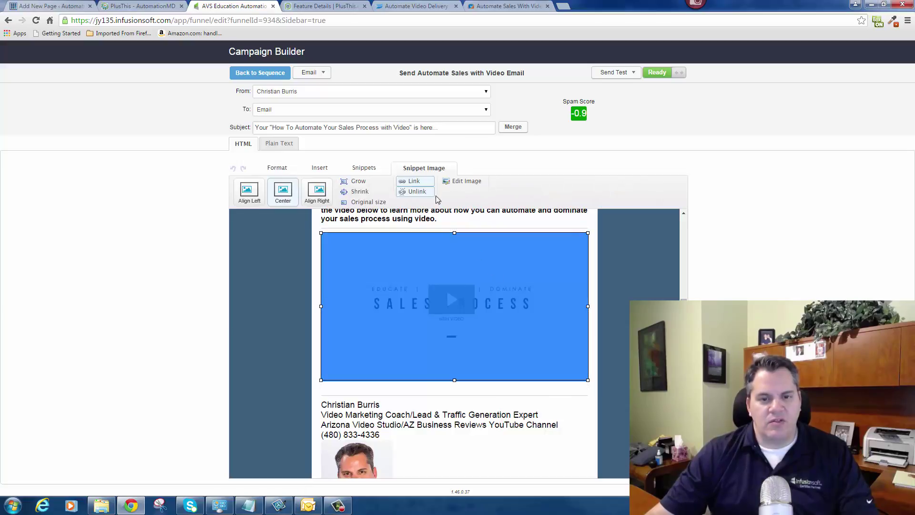
{"action": "left_click", "coordinate": [414, 181]}
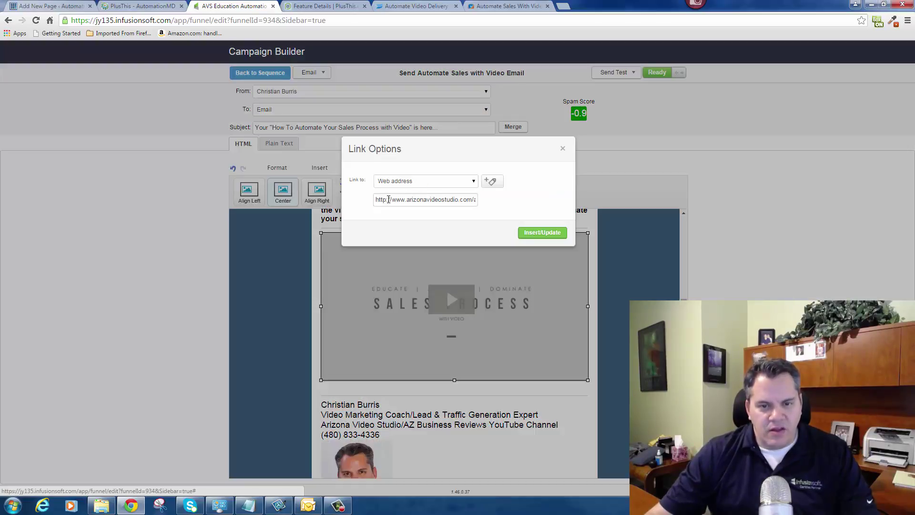
{"action": "left_click_drag", "start_coordinate": [407, 199], "coordinate": [436, 199]}
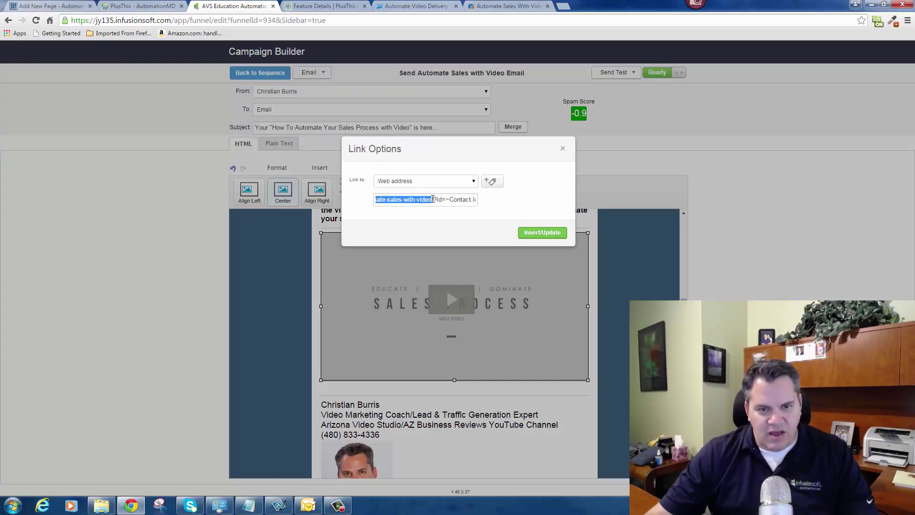
{"action": "left_click", "coordinate": [384, 199]}
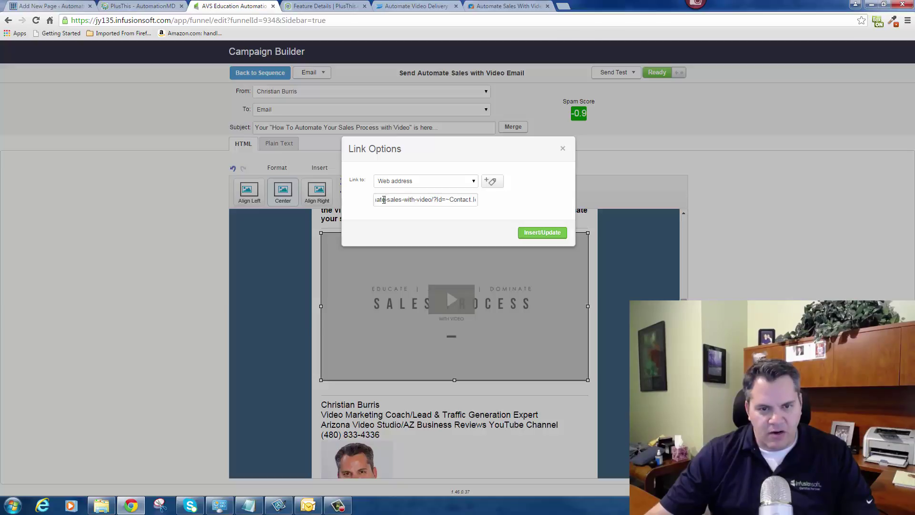
{"action": "left_click_drag", "start_coordinate": [379, 200], "coordinate": [392, 202]}
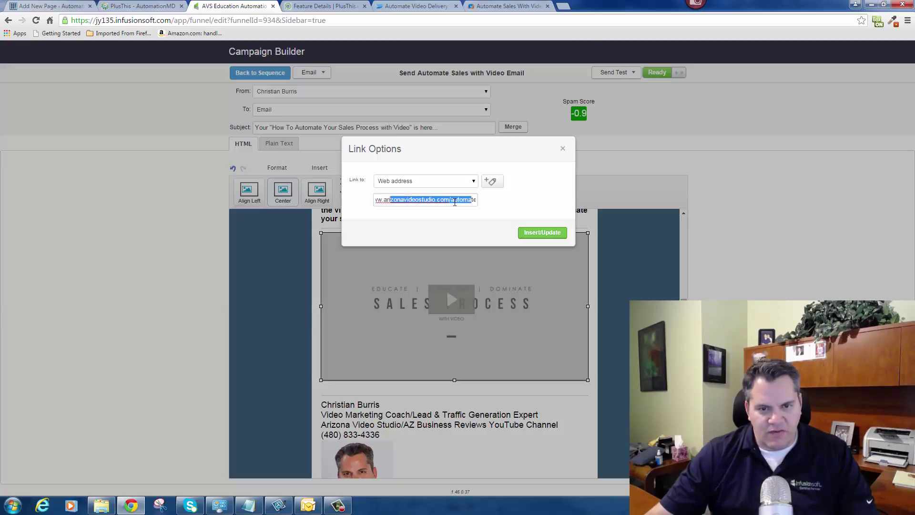
{"action": "key", "text": "Right"}
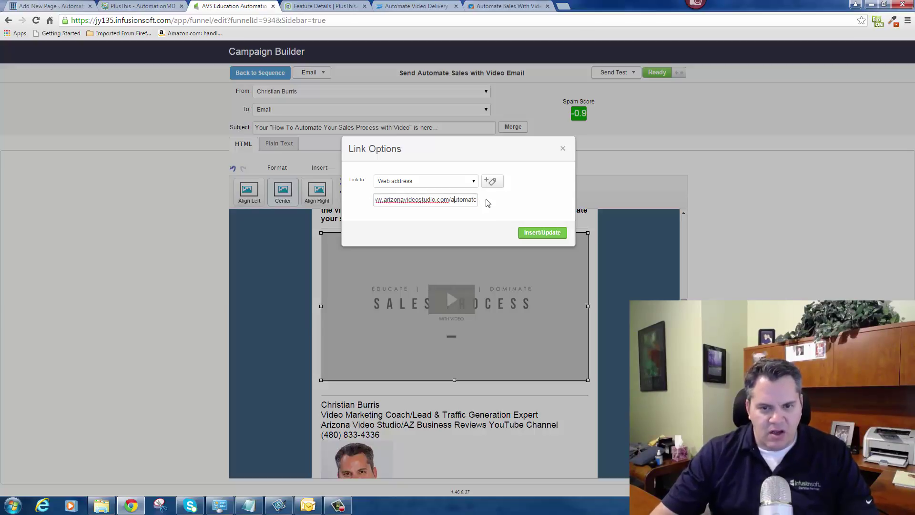
{"action": "key", "text": "Right"}
{"action": "key", "text": "Right"}
{"action": "key", "text": "Right"}
{"action": "key", "text": "Right"}
{"action": "key", "text": "Right"}
{"action": "key", "text": "Right"}
{"action": "key", "text": "Right"}
{"action": "key", "text": "Right"}
{"action": "key", "text": "Right"}
{"action": "key", "text": "Right"}
{"action": "key", "text": "Right"}
{"action": "key", "text": "Right"}
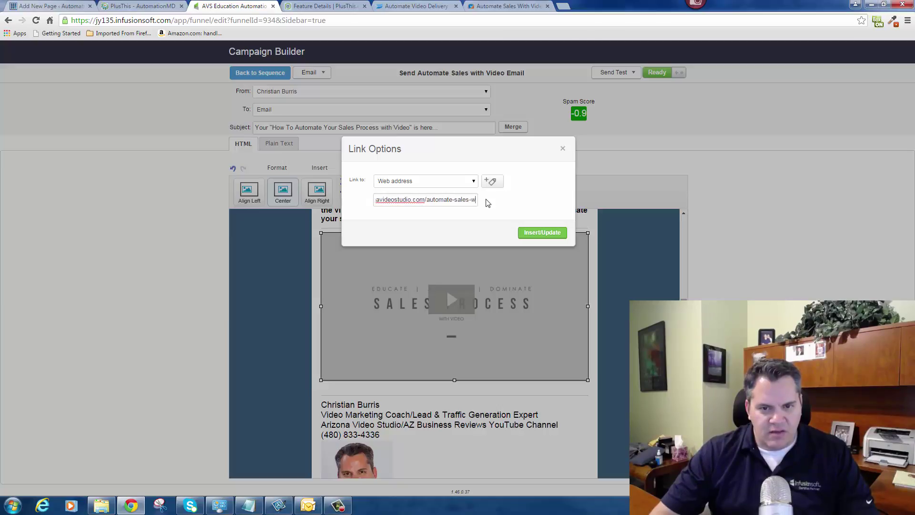
{"action": "key", "text": "Right"}
{"action": "key", "text": "Right"}
{"action": "key", "text": "Right"}
{"action": "key", "text": "Right"}
{"action": "type", "text": "?Id"}
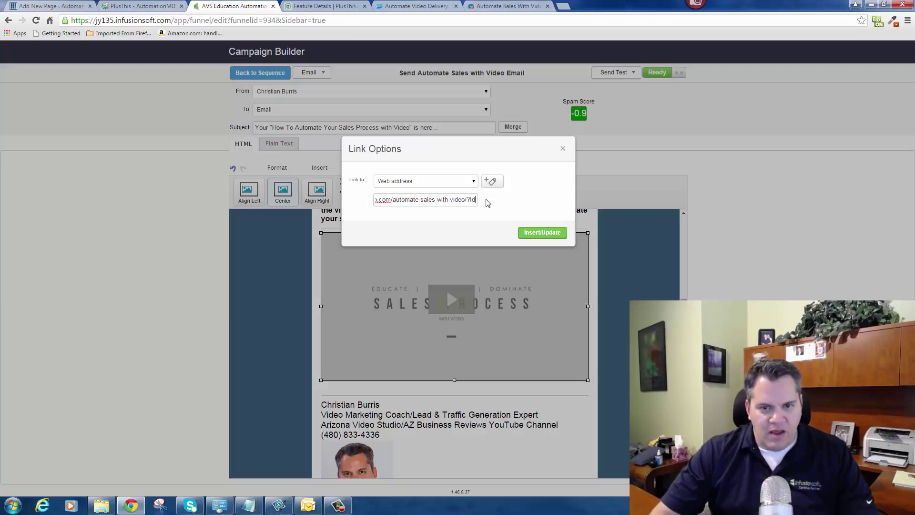
{"action": "type", "text": "=~Contact.Id"}
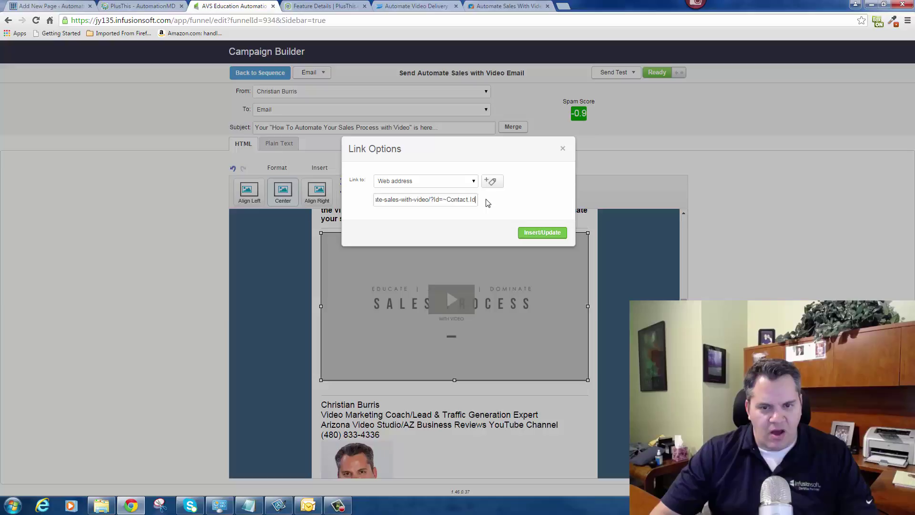
{"action": "type", "text": "~&Email=~Con"}
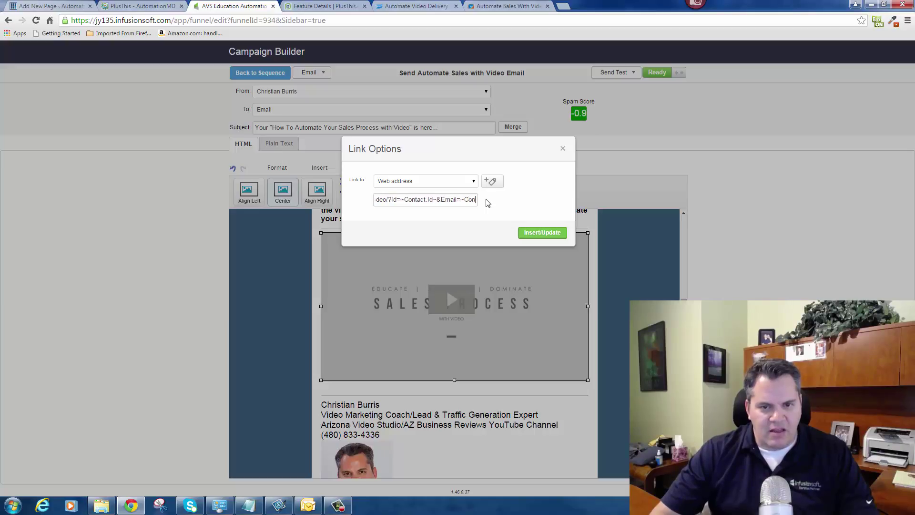
{"action": "type", "text": "tact.Email~"}
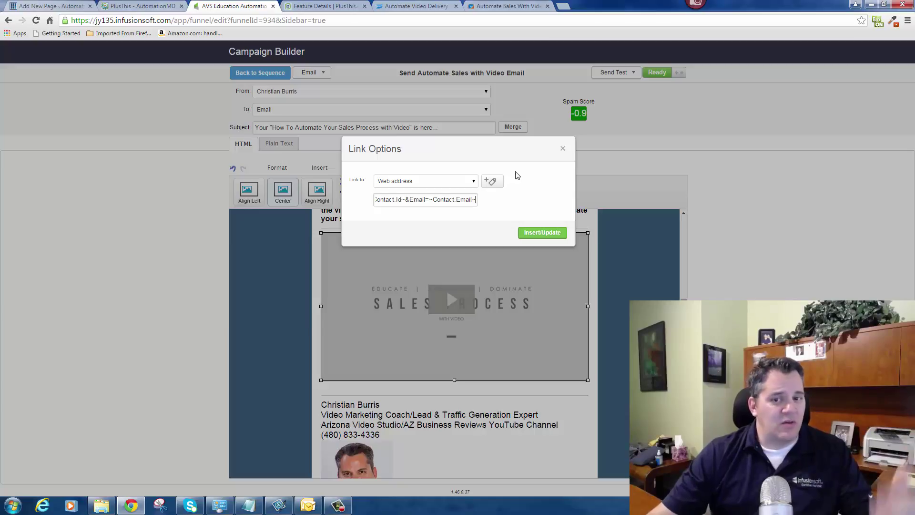
{"action": "left_click", "coordinate": [564, 150]}
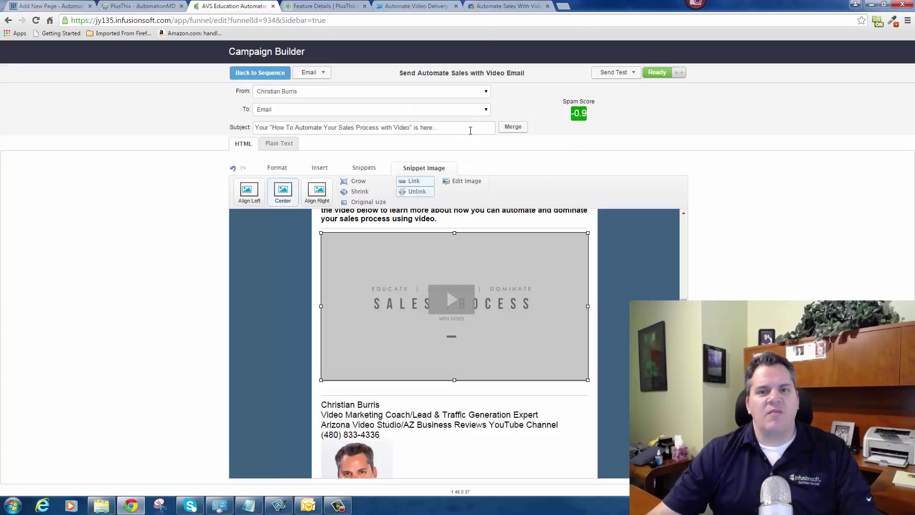
{"action": "left_click", "coordinate": [504, 7]}
- Play the video on the Automate Sales With Video web page
{"action": "mouse_move", "coordinate": [504, 262]}
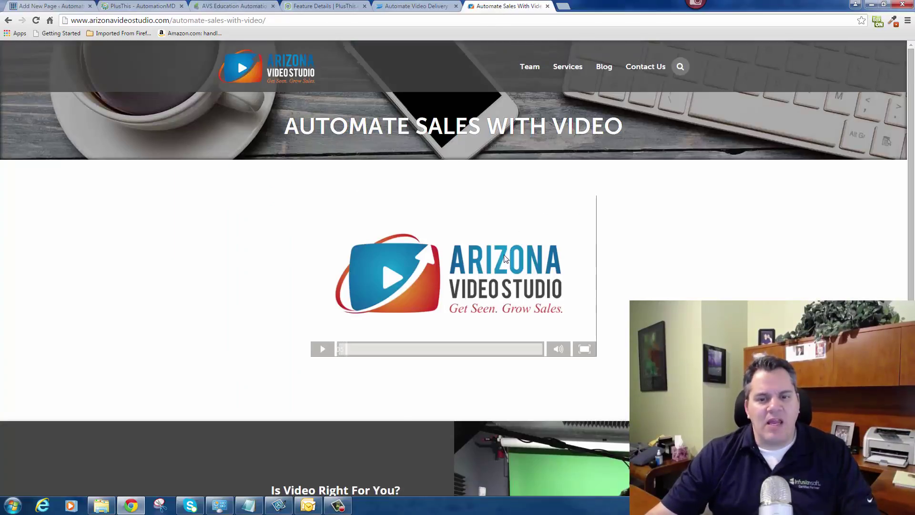
{"action": "left_click", "coordinate": [319, 350]}
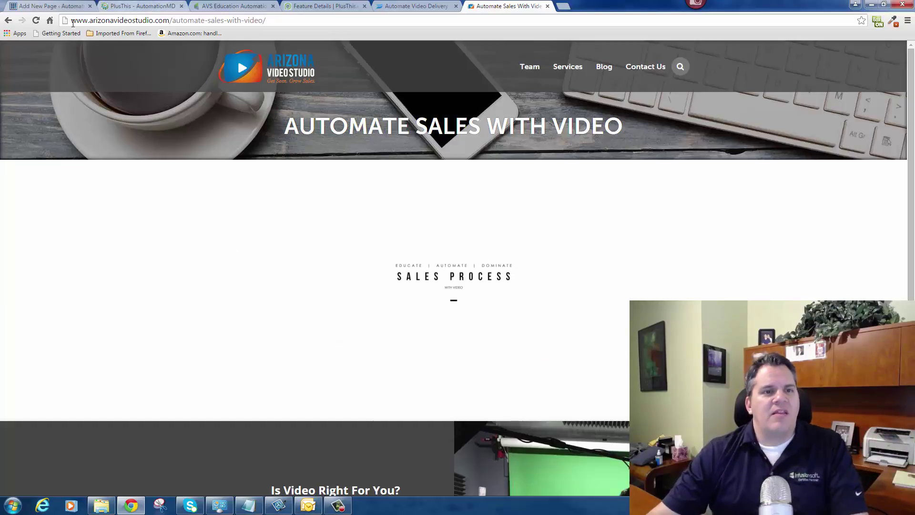
- Go back from the email through its sequence to the AVS Education Automation Video Series canvas
{"action": "left_click", "coordinate": [246, 6]}
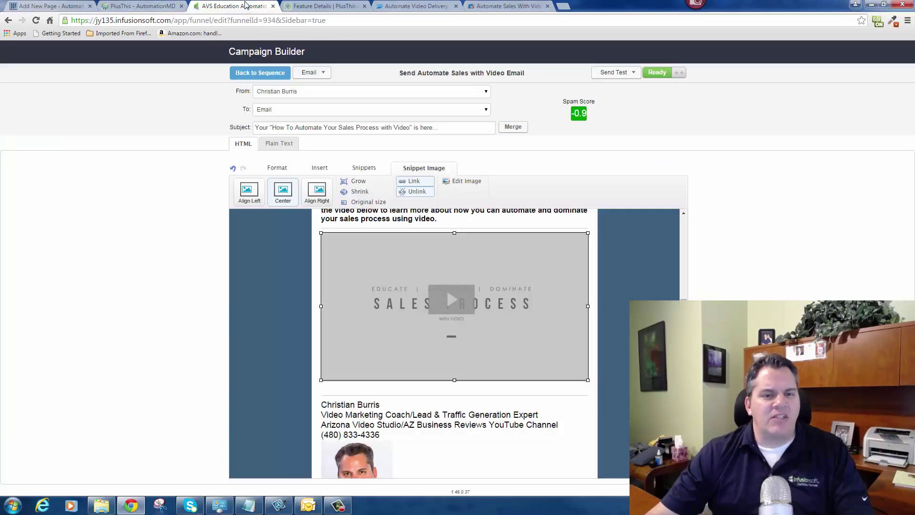
{"action": "left_click", "coordinate": [256, 76]}
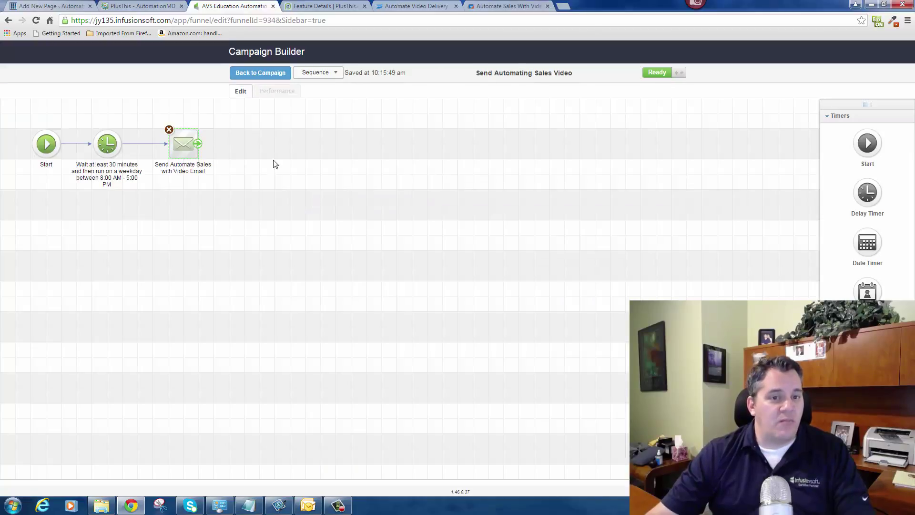
{"action": "left_click", "coordinate": [272, 74]}
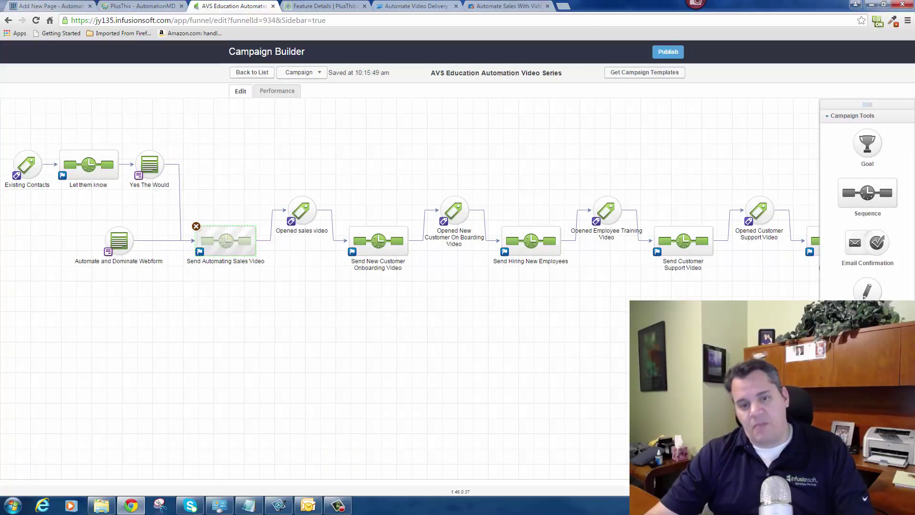